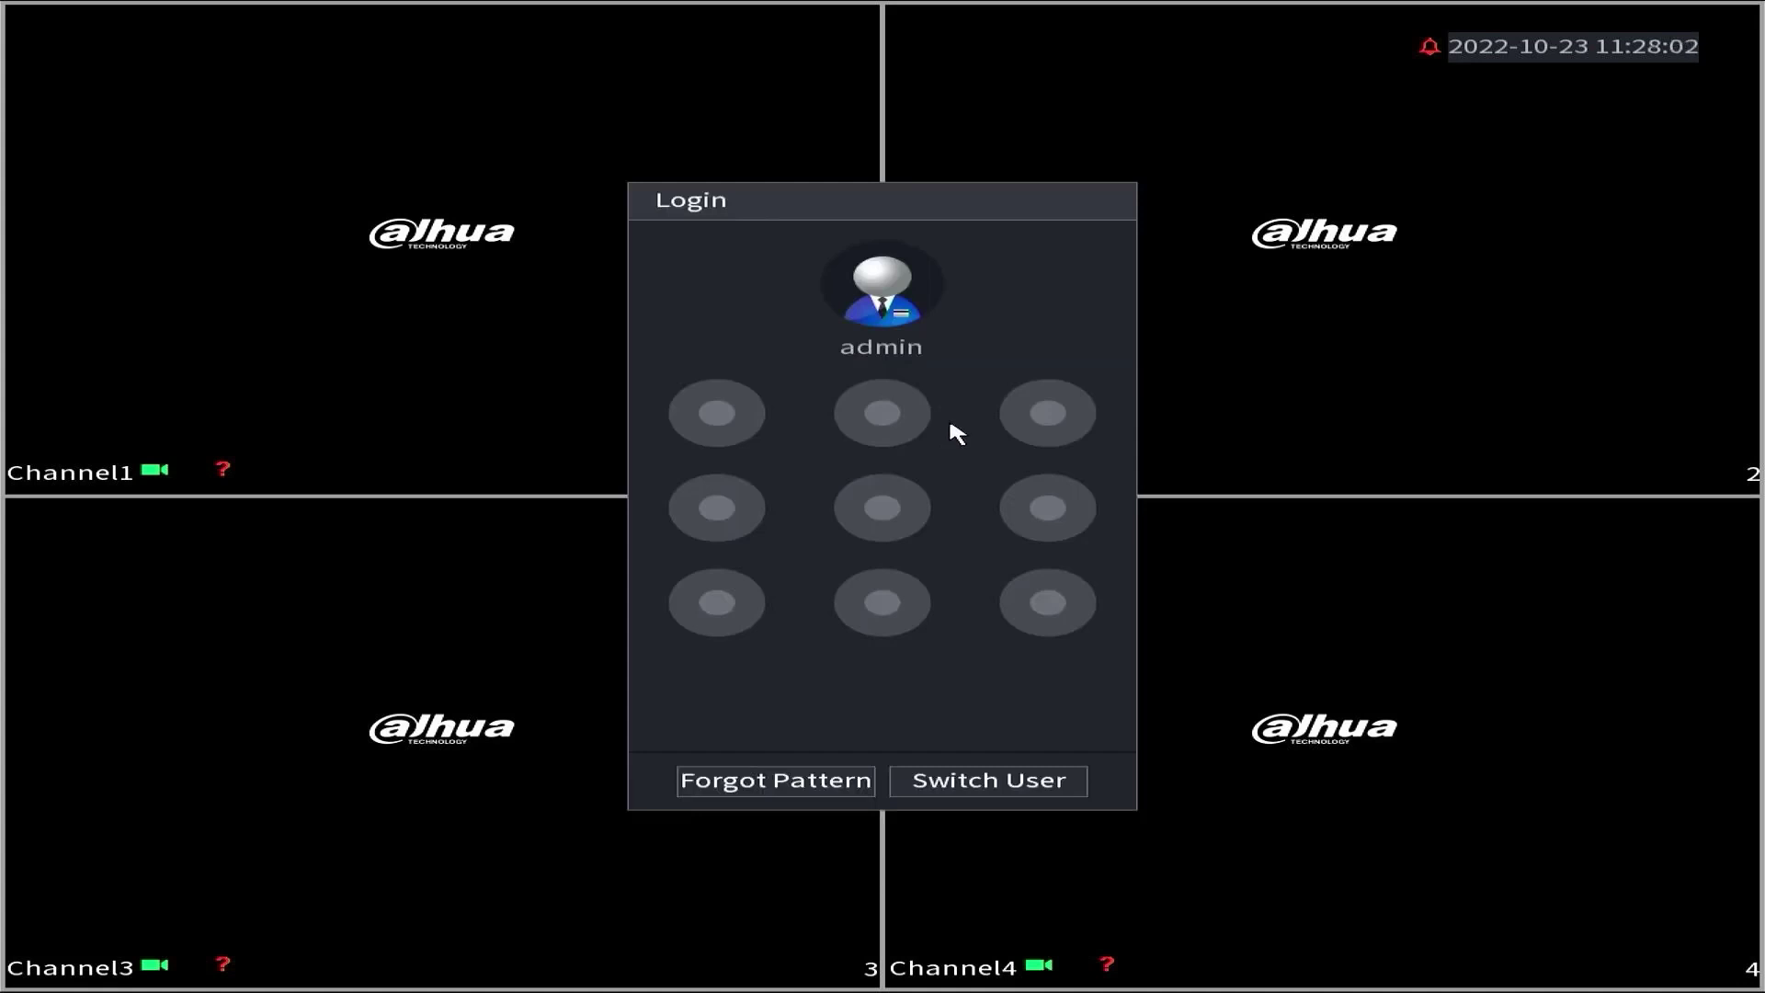
Step: Unlock with the admin pattern and reach the Maintain > Update page showing a newer version
{"action": "mouse_move", "coordinate": [883, 413]}
{"action": "left_mouse_down"}
{"action": "mouse_move", "coordinate": [882, 483]}
{"action": "mouse_move", "coordinate": [978, 619]}
{"action": "mouse_move", "coordinate": [1076, 606]}
{"action": "left_mouse_up"}
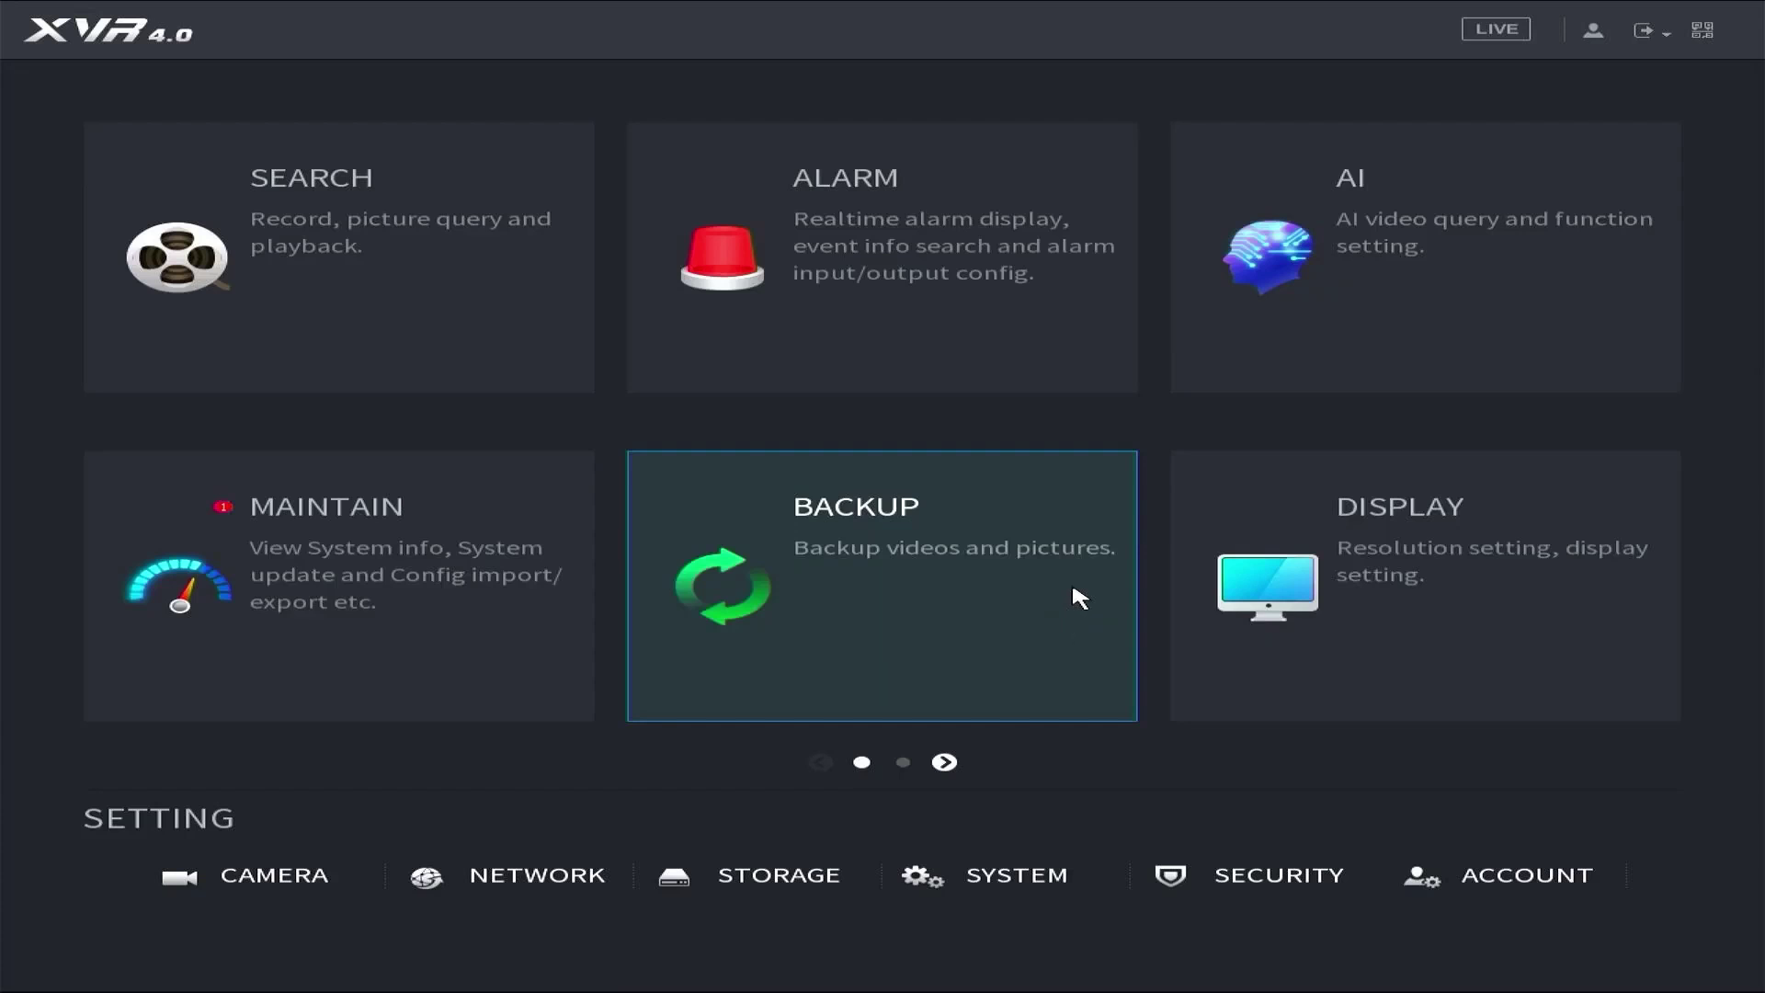
{"action": "left_click", "coordinate": [453, 512]}
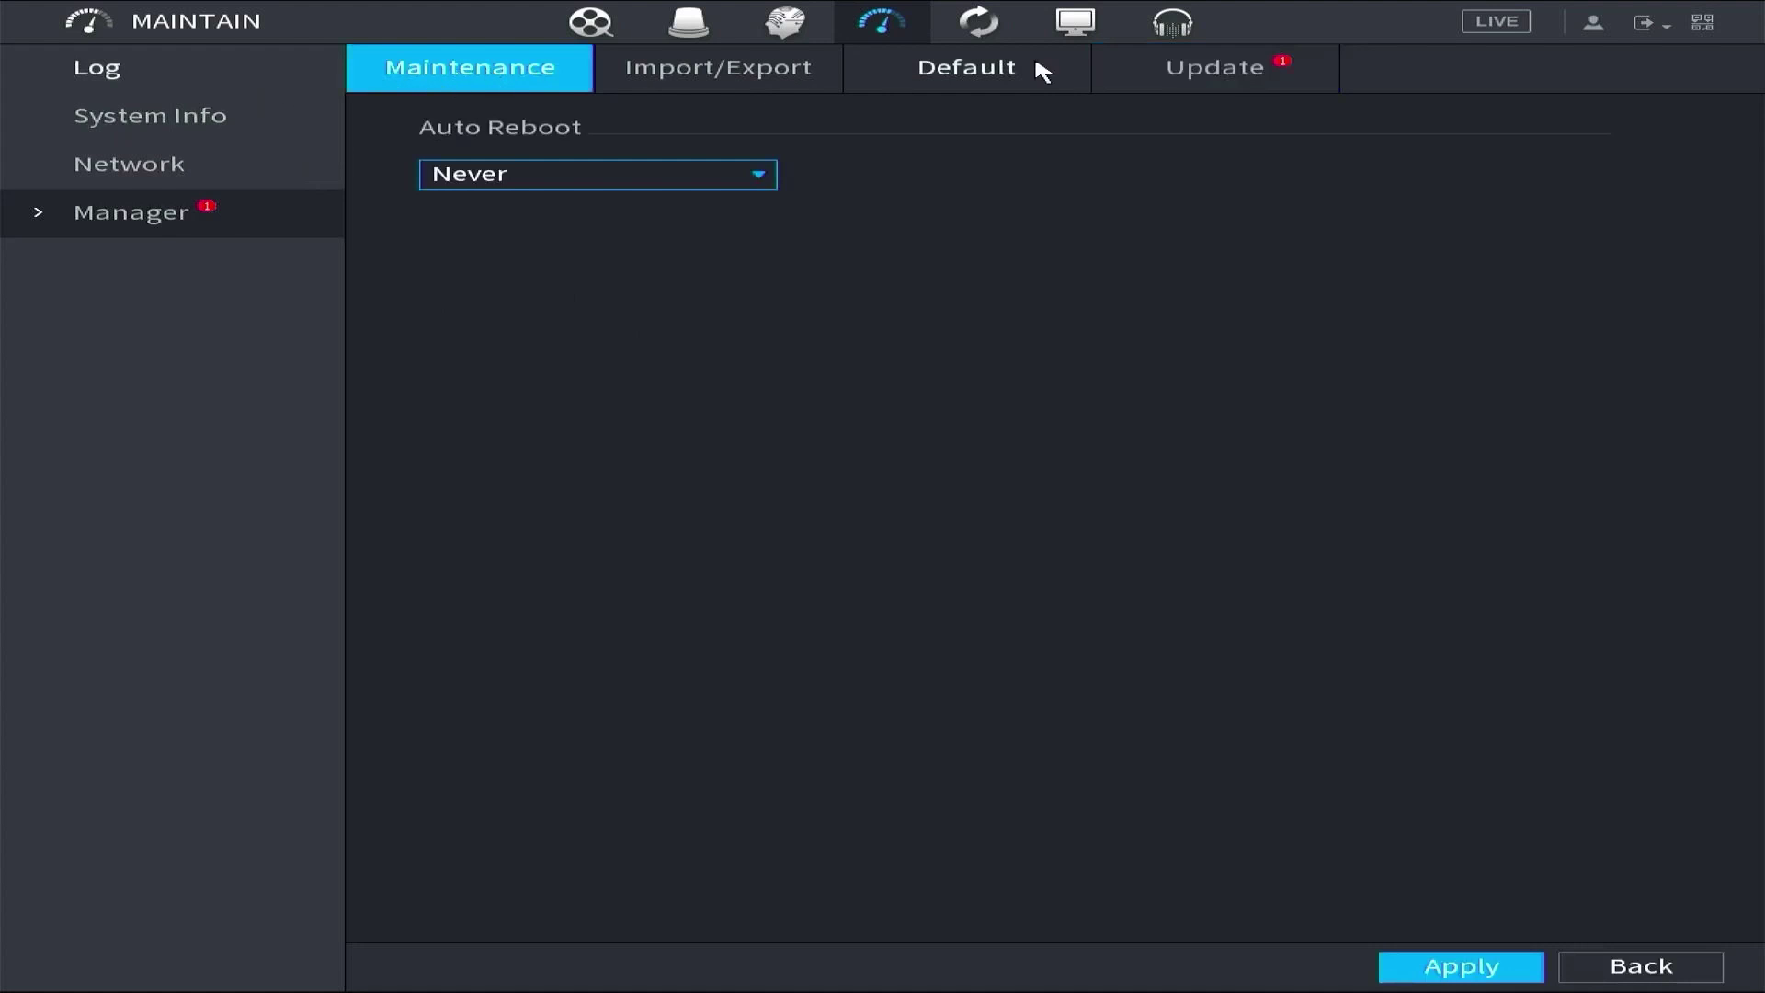
{"action": "left_click", "coordinate": [1237, 73]}
Step: Start the online firmware update and confirm that surveillance will be suspended
{"action": "left_click", "coordinate": [1413, 878]}
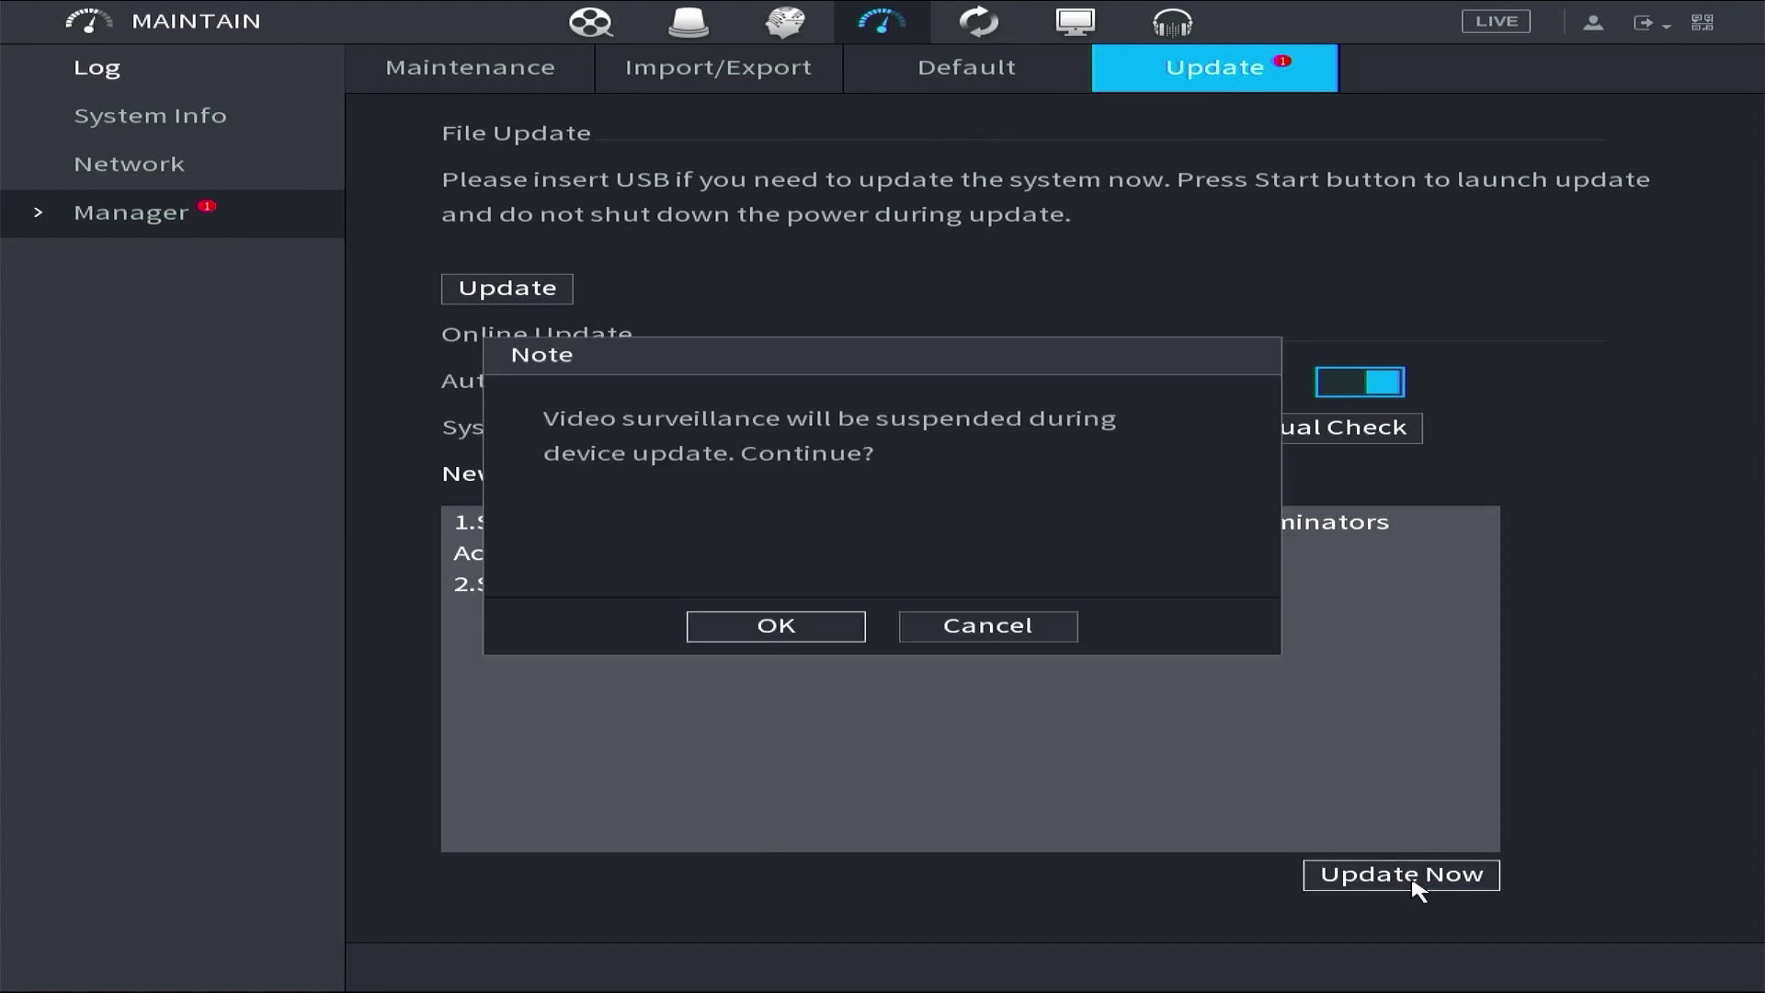
{"action": "left_click", "coordinate": [781, 627]}
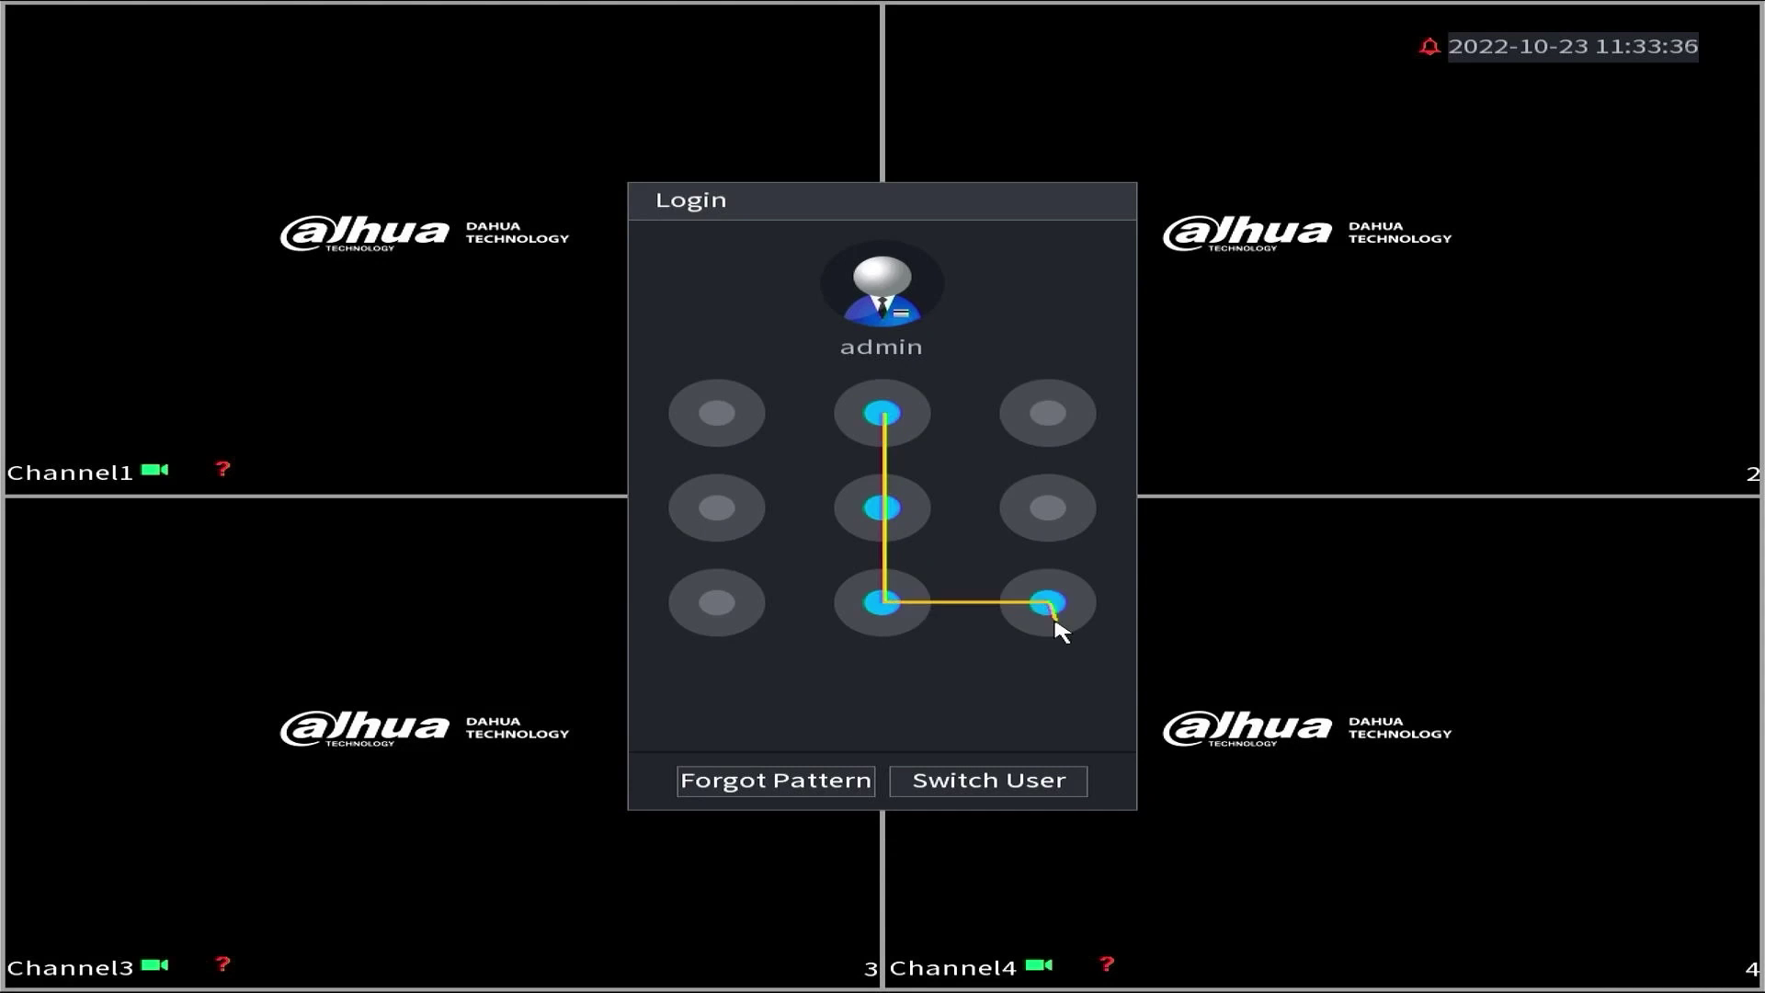
Step: Log back in and confirm version 4.001.0000001.6.R (2022-04-08) is the latest
{"action": "left_click", "coordinate": [377, 468]}
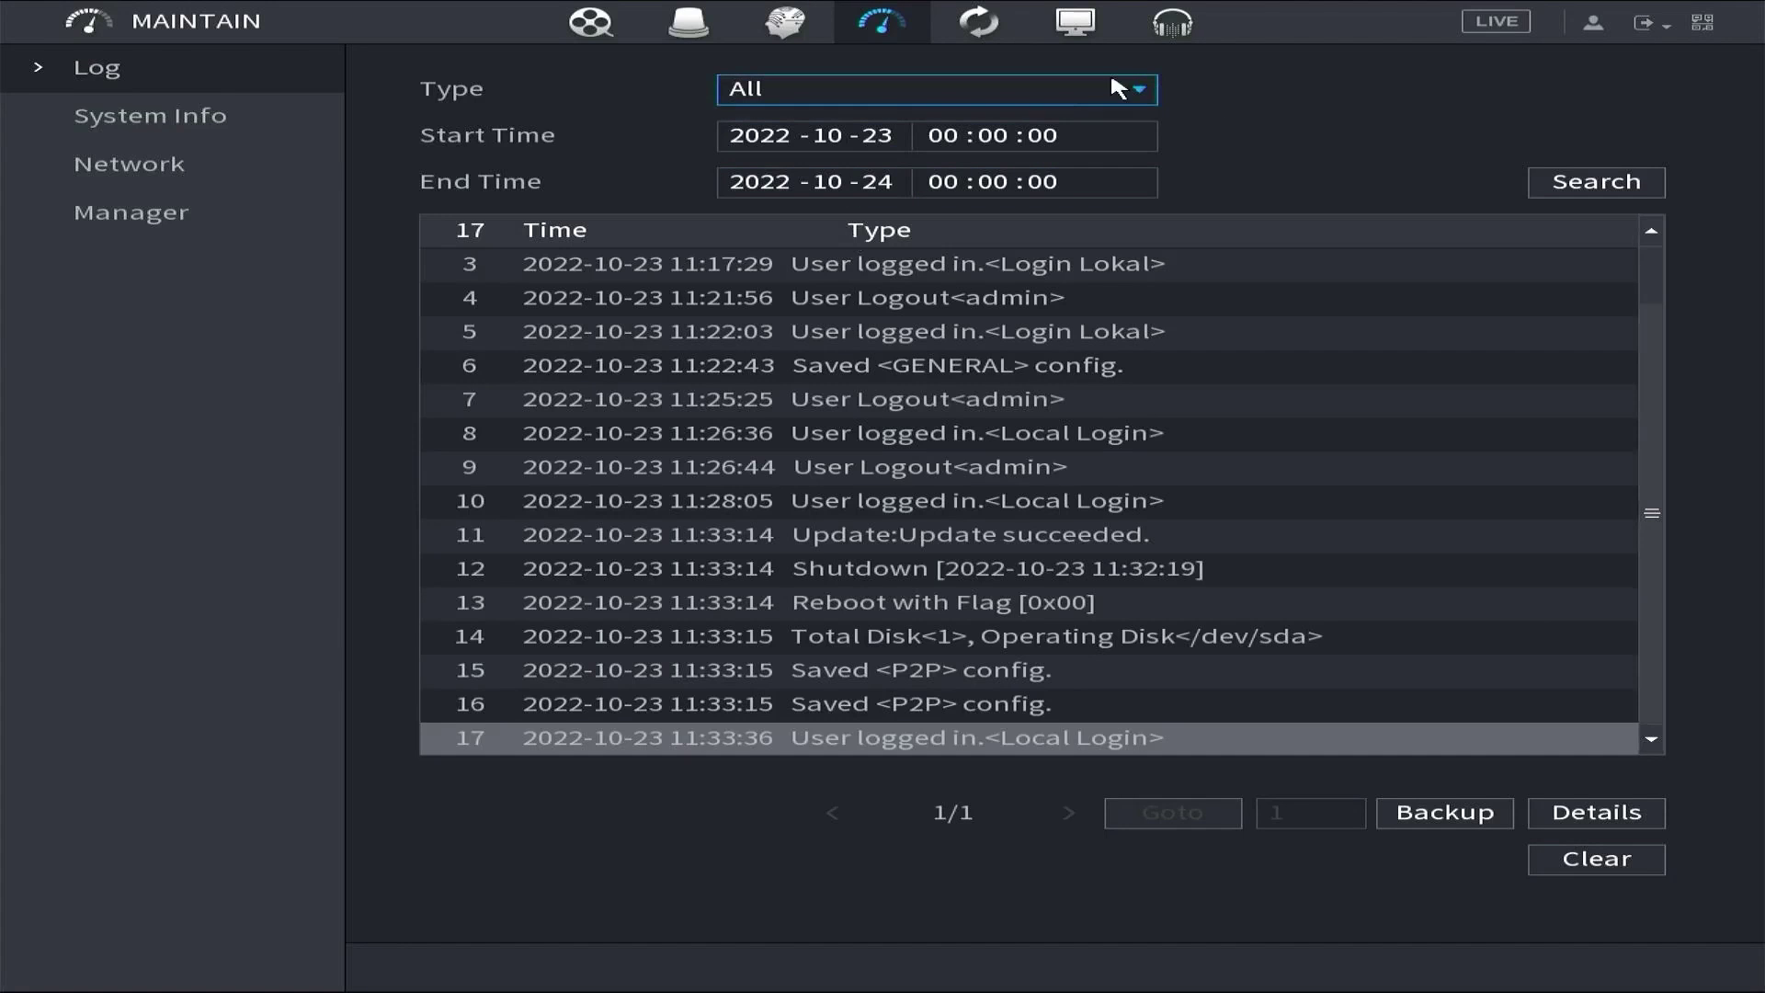
{"action": "left_click", "coordinate": [153, 216]}
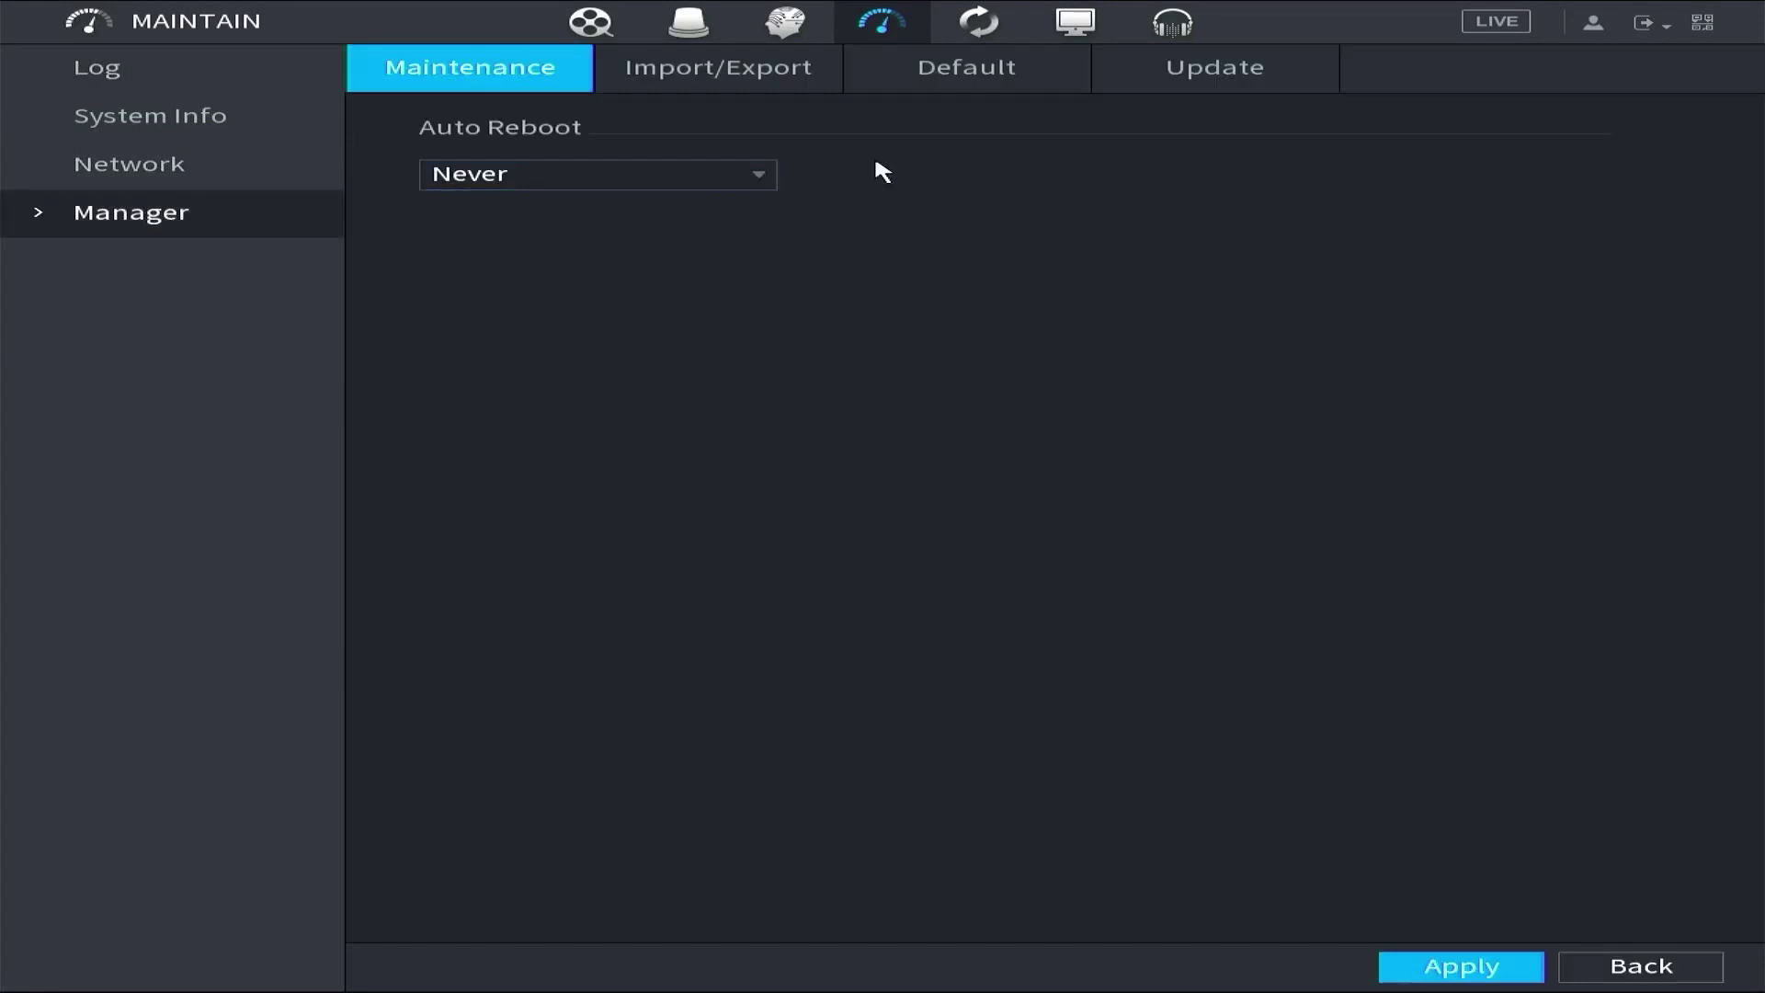
{"action": "left_click", "coordinate": [1266, 68]}
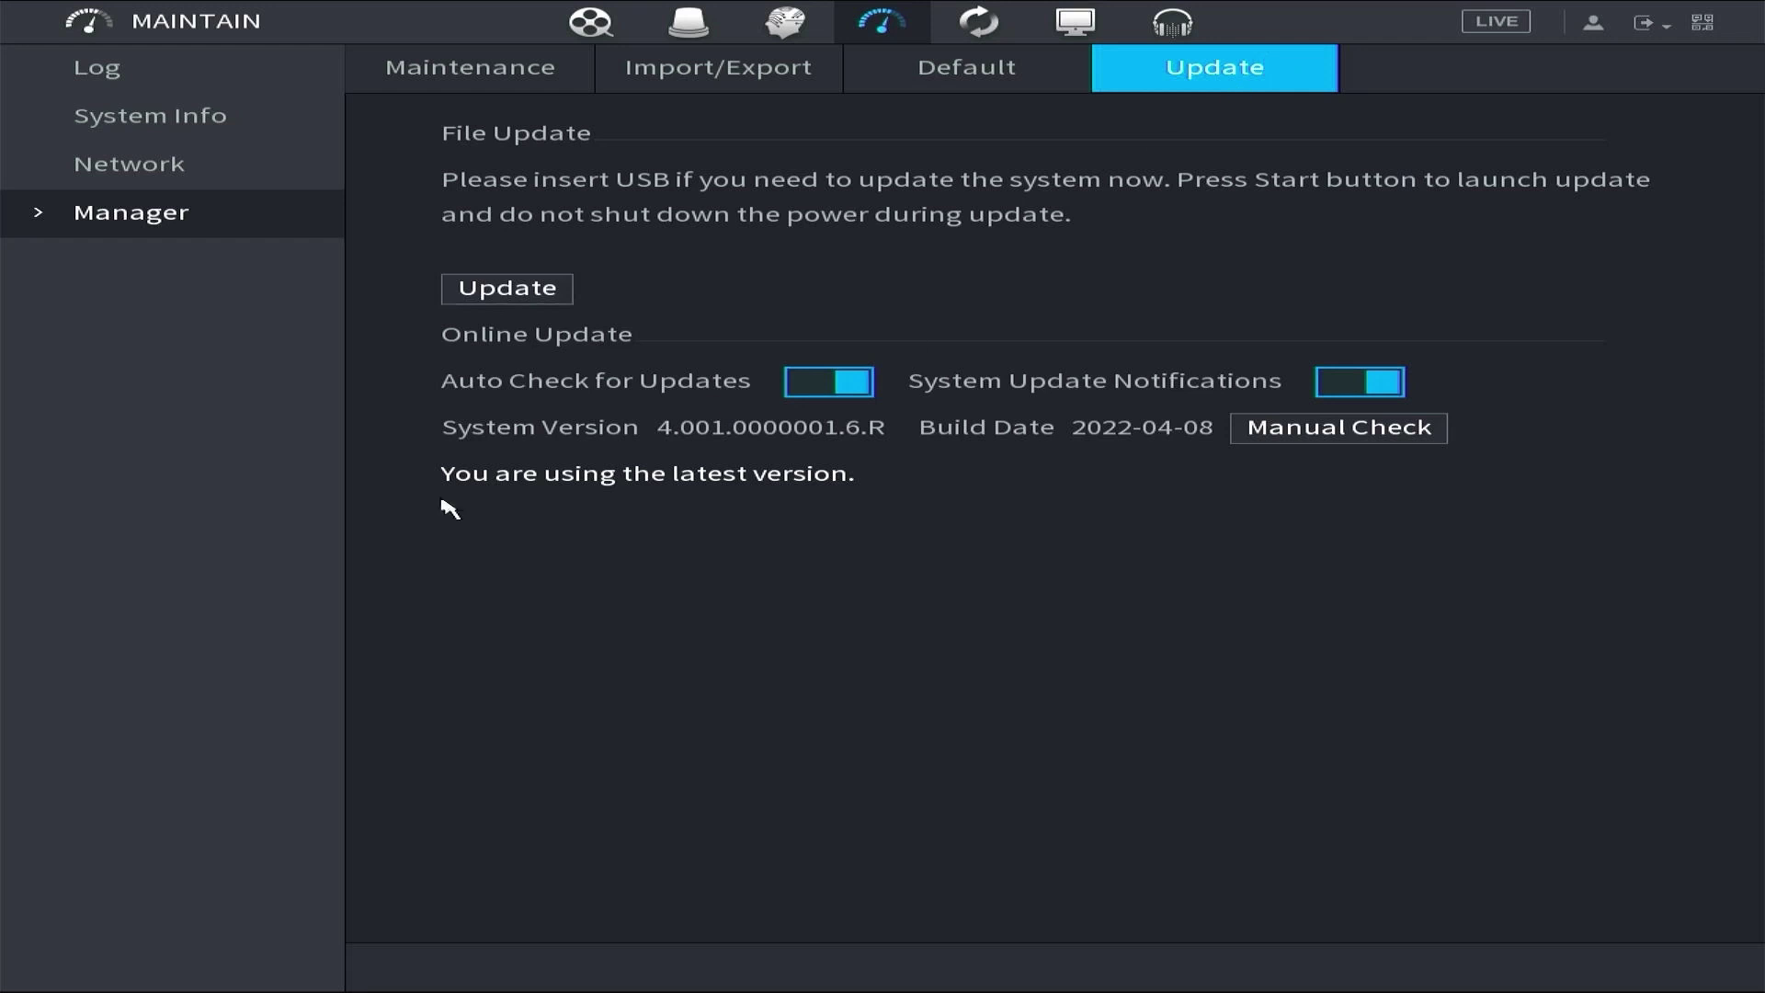